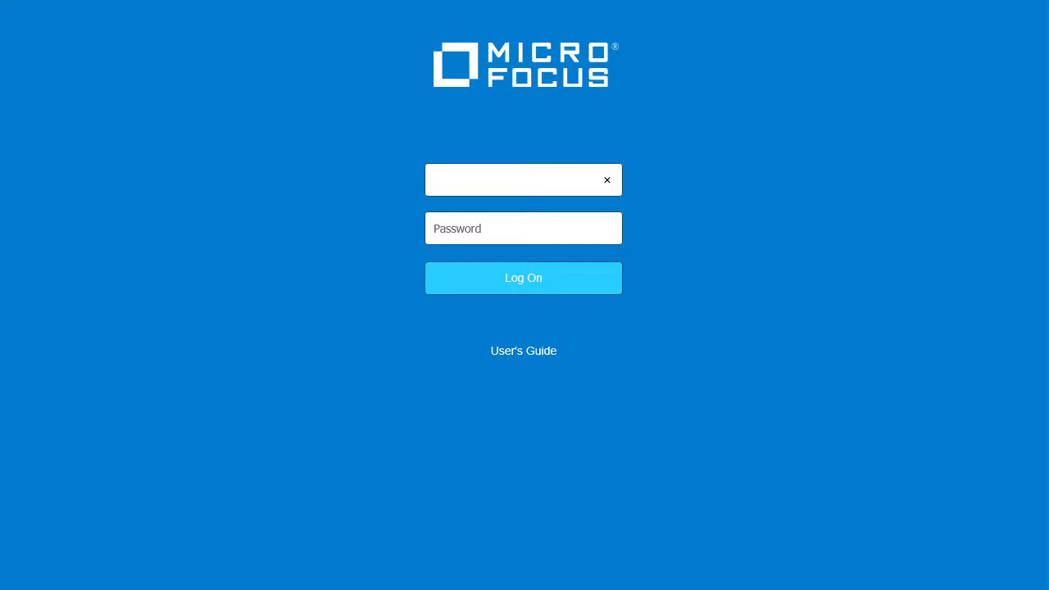
- Log on with the team manager's user name and open the Kanban board of the IDM application
{"action": "type", "text": "joe"}
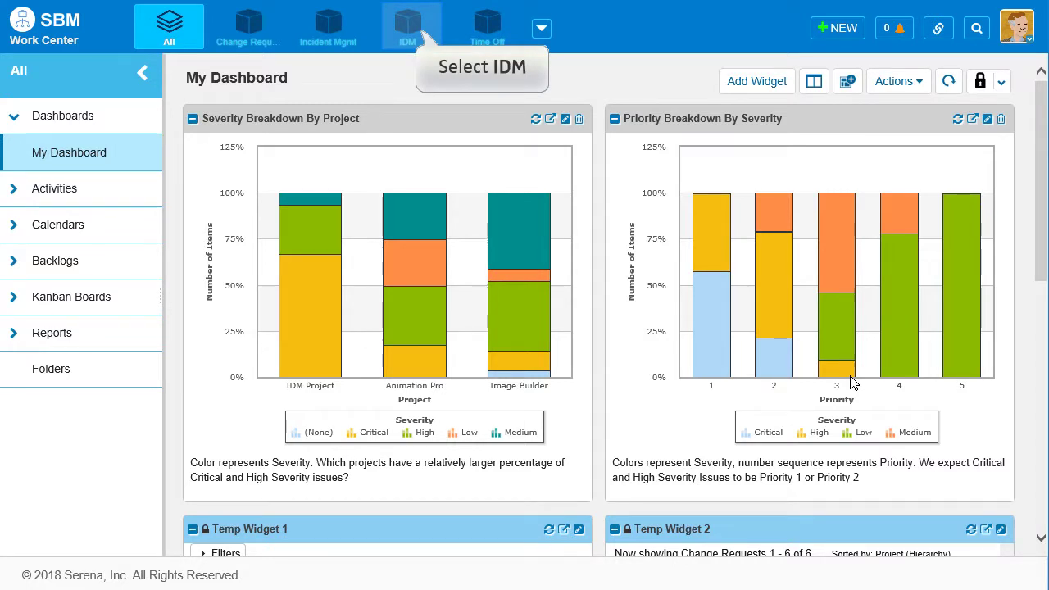
{"action": "left_click", "coordinate": [414, 40]}
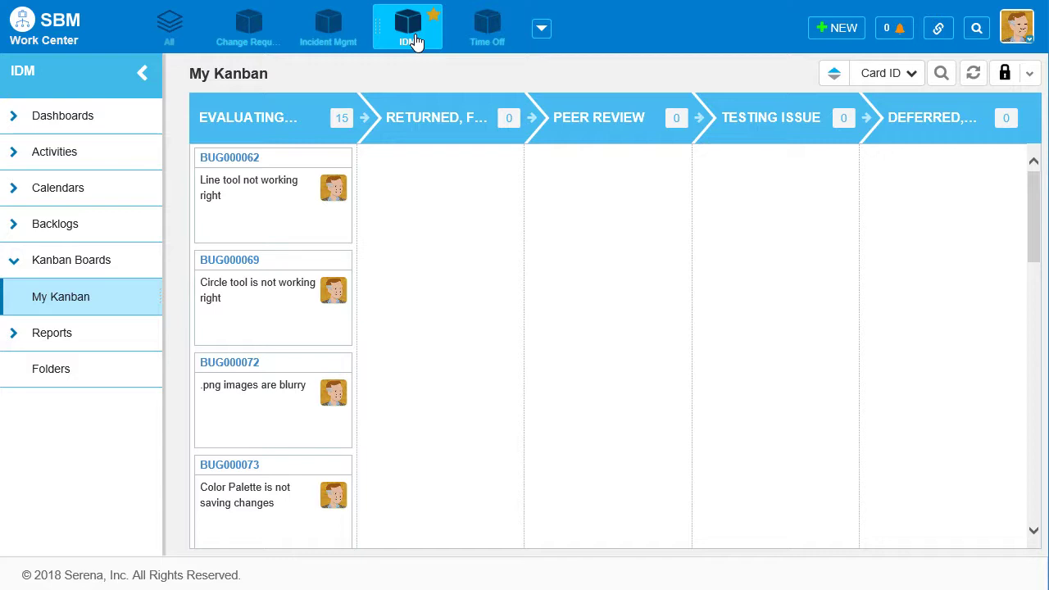
- Move card BUG000062 from the Evaluating column to the Deferred column using the Defer transition
{"action": "mouse_move", "coordinate": [323, 157]}
{"action": "left_mouse_down"}
{"action": "mouse_move", "coordinate": [500, 187]}
{"action": "mouse_move", "coordinate": [918, 164]}
{"action": "mouse_move", "coordinate": [901, 165]}
{"action": "left_mouse_up"}
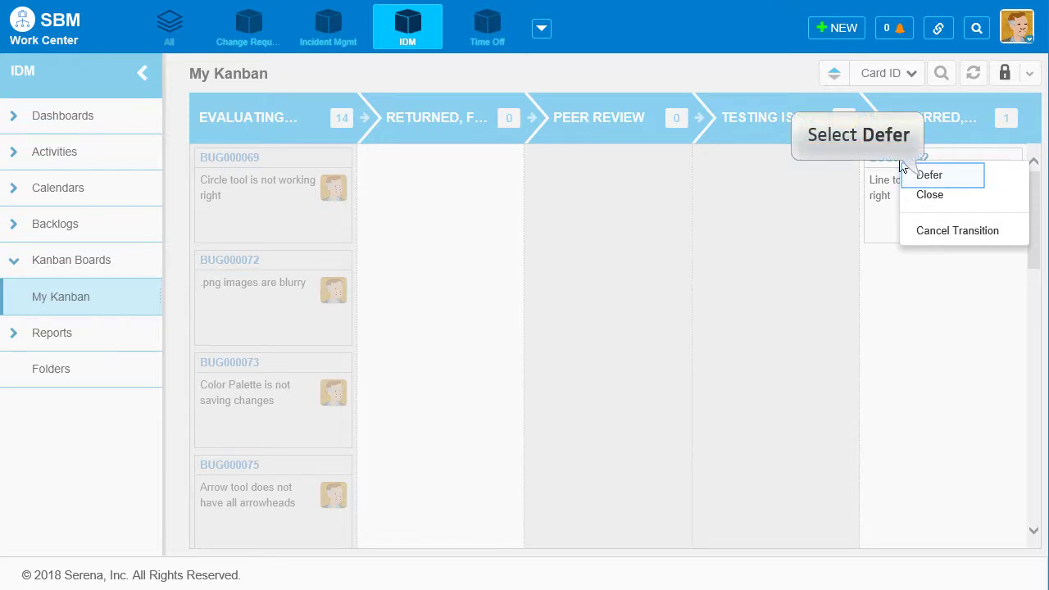
{"action": "left_click", "coordinate": [908, 172]}
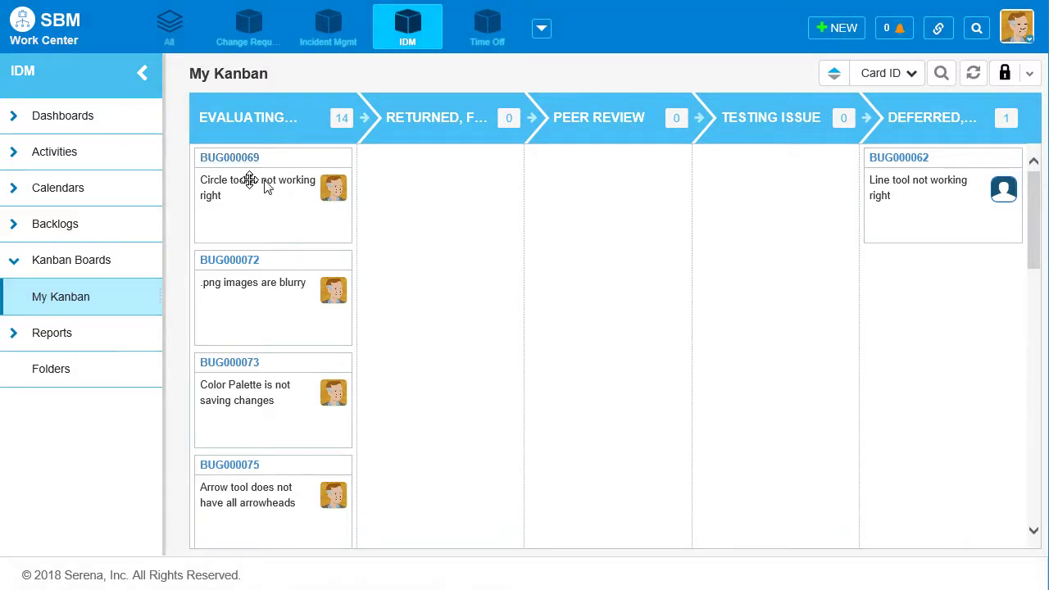
- Move card BUG000069 to the Returned, Fixing Issue column using the Fix transition and assign an engineer as its developer
{"action": "left_click_drag", "start_coordinate": [311, 185], "coordinate": [398, 188]}
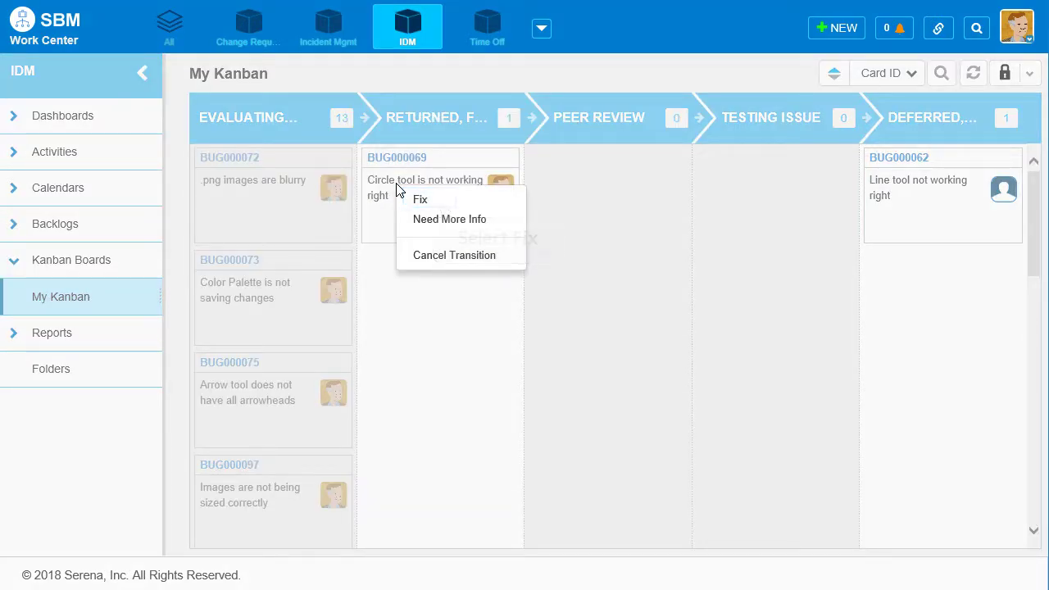
{"action": "left_click", "coordinate": [421, 200]}
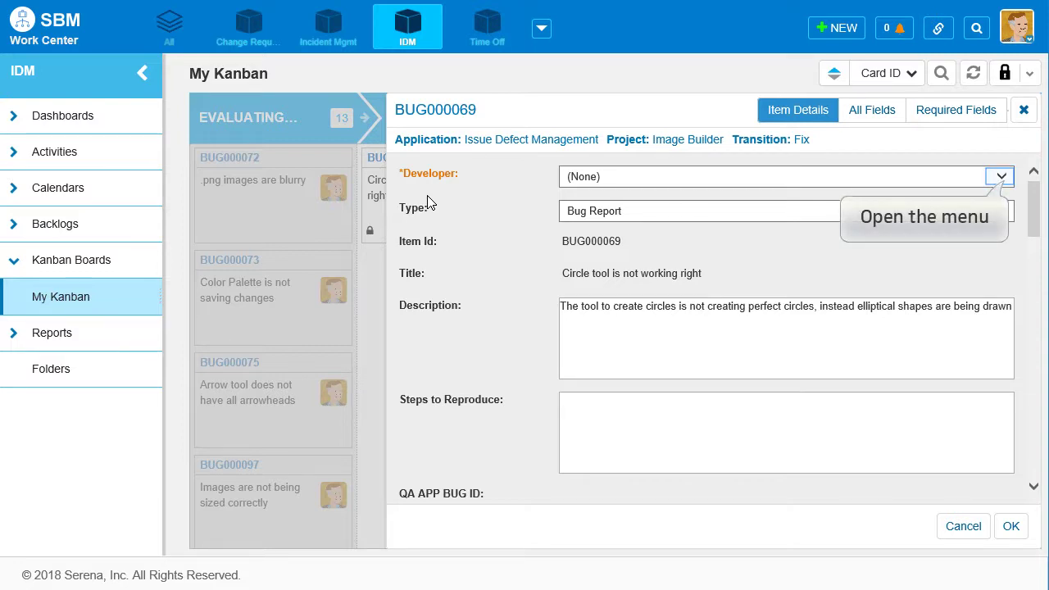
{"action": "left_click", "coordinate": [997, 180]}
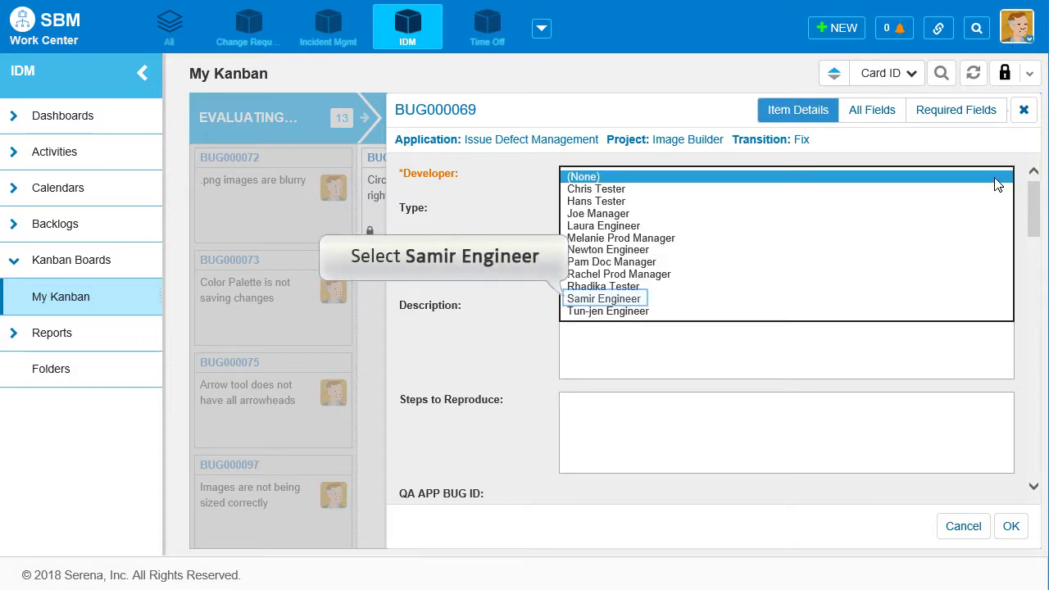
{"action": "left_click", "coordinate": [605, 299]}
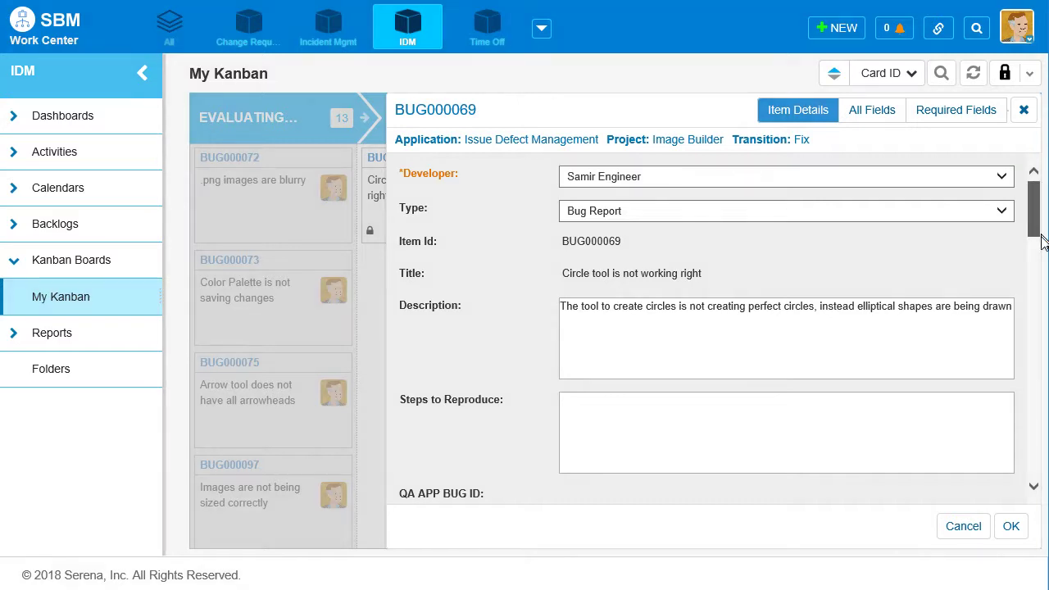
- Assign a tester in the required Tester field of BUG000069
{"action": "left_click_drag", "start_coordinate": [1041, 238], "coordinate": [1045, 387]}
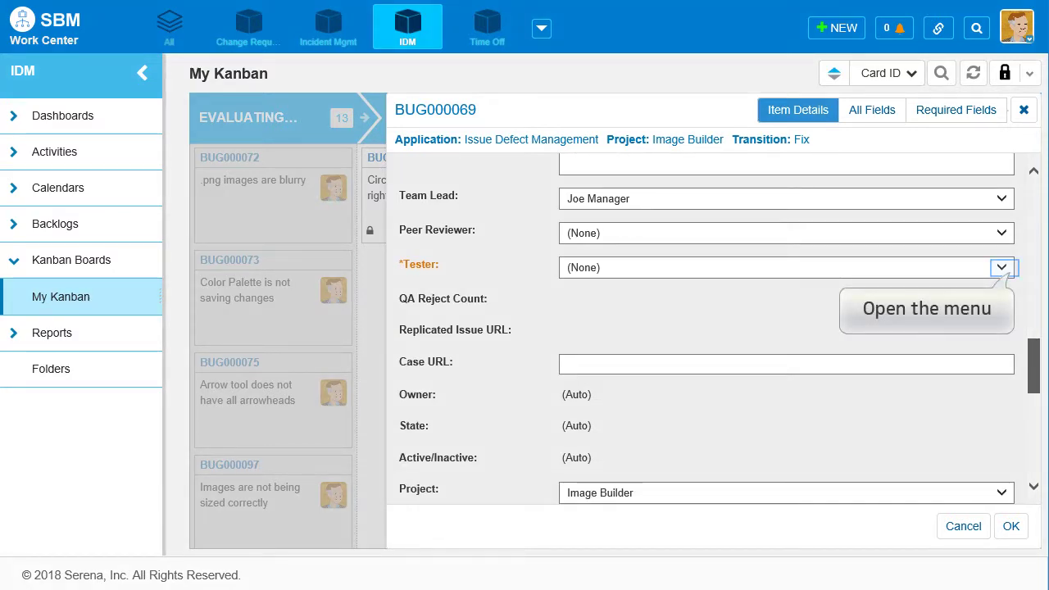
{"action": "left_click", "coordinate": [1001, 268]}
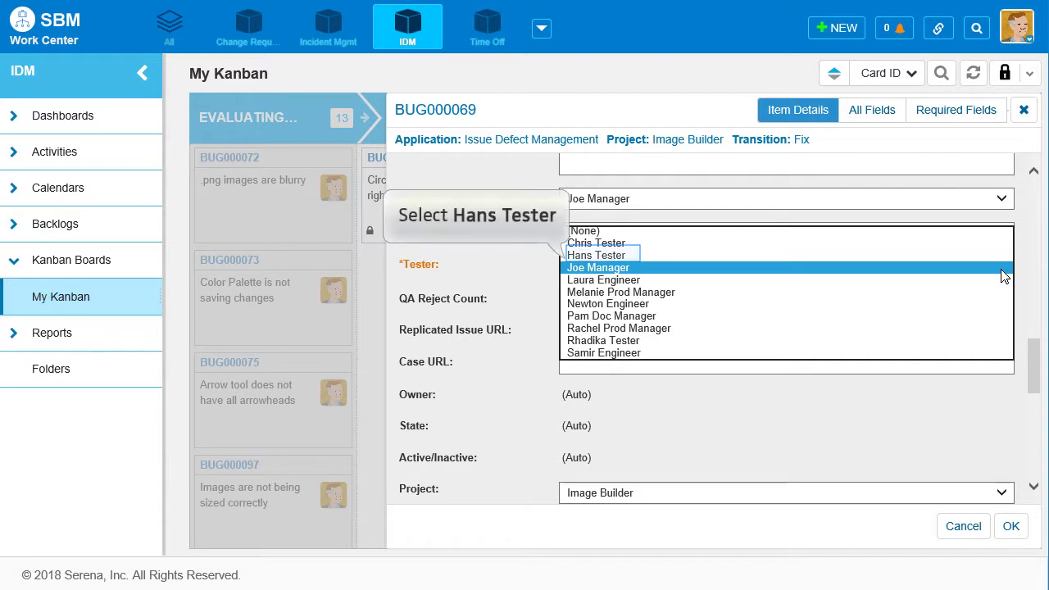
{"action": "key", "text": "Up"}
{"action": "key", "text": "Return"}
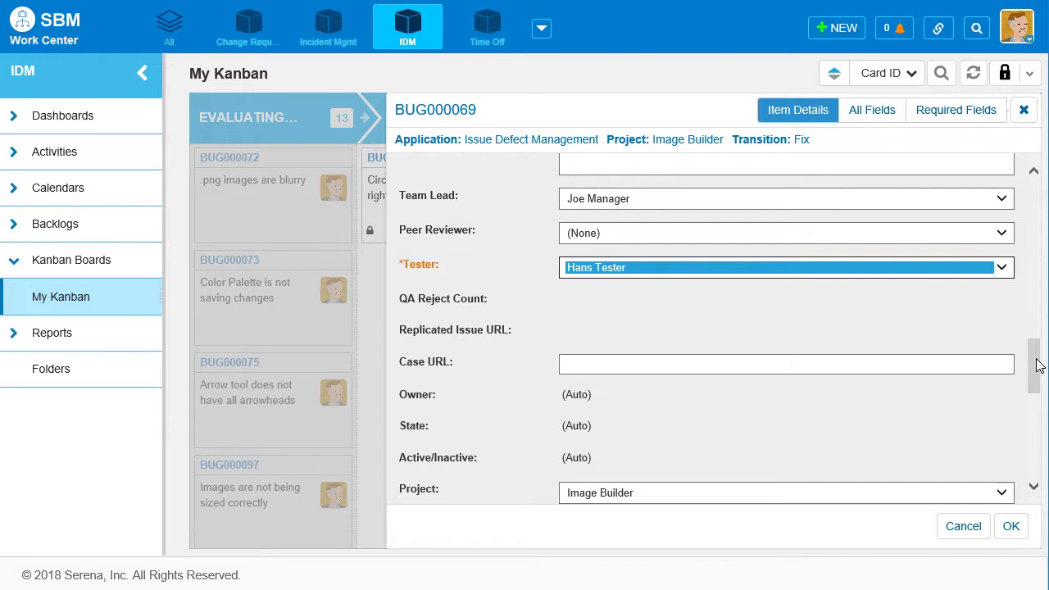
- Add the assigned tester, the team lead and the assigned developer to BUG000069's Development Team and submit the Fix transition
{"action": "left_click_drag", "start_coordinate": [1037, 365], "coordinate": [1043, 455]}
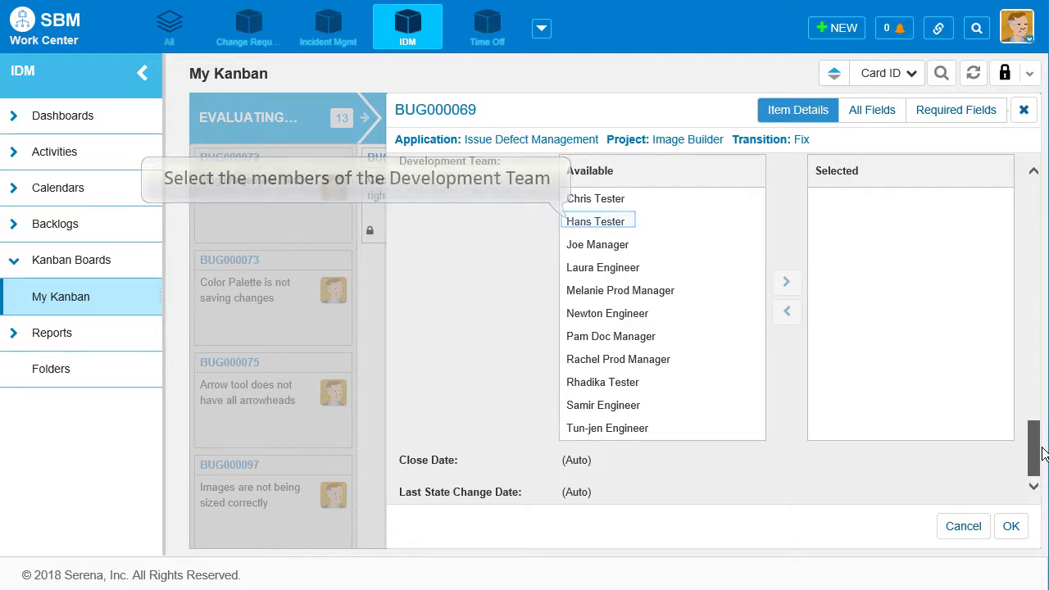
{"action": "left_click", "coordinate": [607, 229]}
{"action": "left_click", "coordinate": [786, 282]}
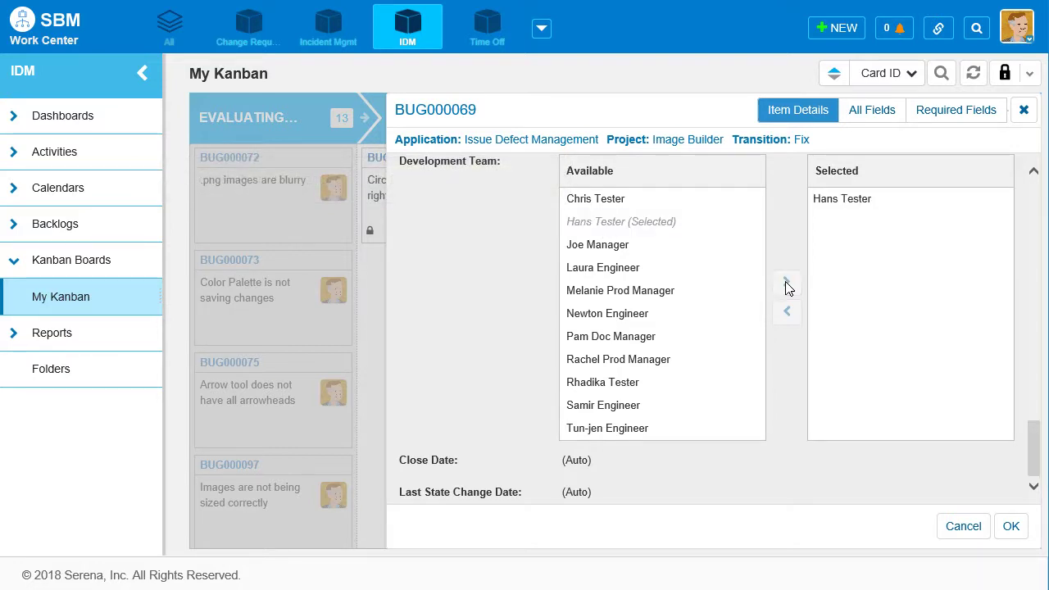
{"action": "left_click", "coordinate": [600, 247]}
{"action": "left_click", "coordinate": [787, 284]}
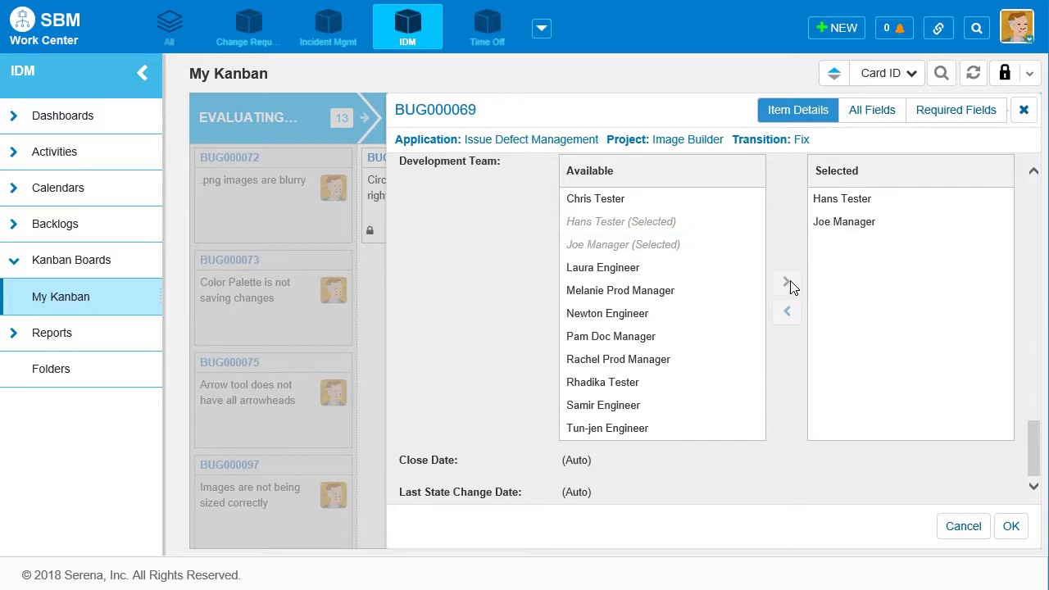
{"action": "left_click", "coordinate": [621, 406]}
{"action": "left_click", "coordinate": [787, 284]}
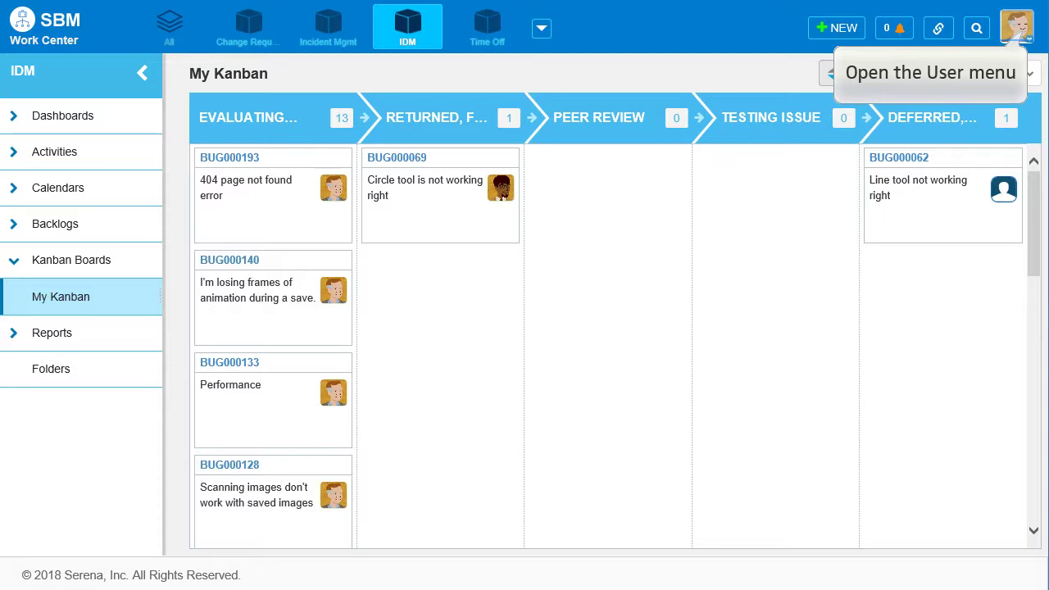
- Sign out, log on with the assigned developer's user name and open the IDM application's Kanban board
{"action": "left_click", "coordinate": [1018, 32]}
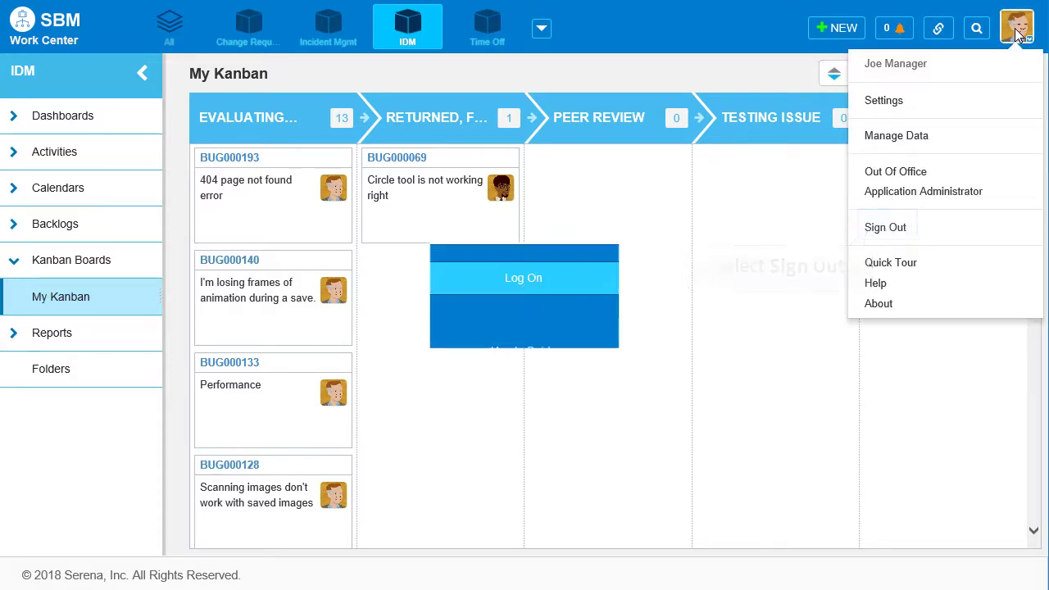
{"action": "type", "text": "ami"}
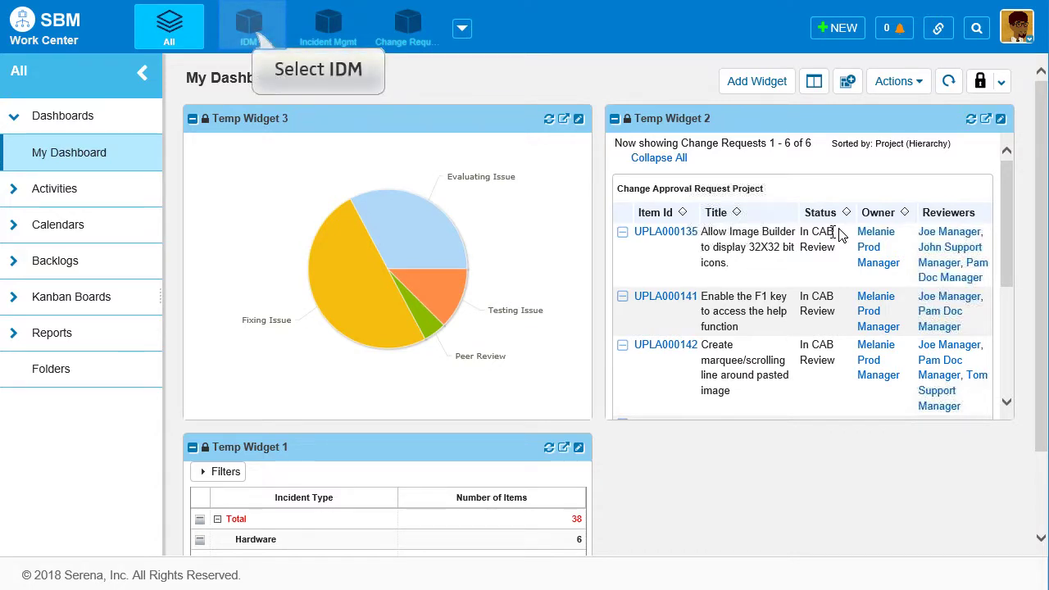
{"action": "left_click", "coordinate": [248, 27]}
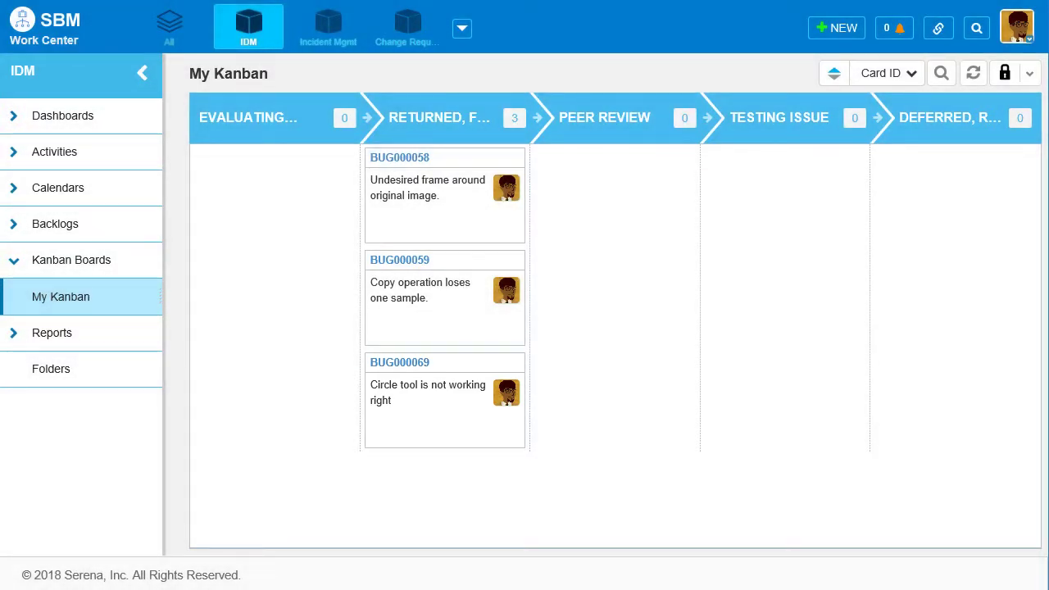
- Move card BUG000069 to the Peer Review column and submit the Request Review transition with a product manager as peer reviewer
{"action": "left_click_drag", "start_coordinate": [433, 368], "coordinate": [576, 362]}
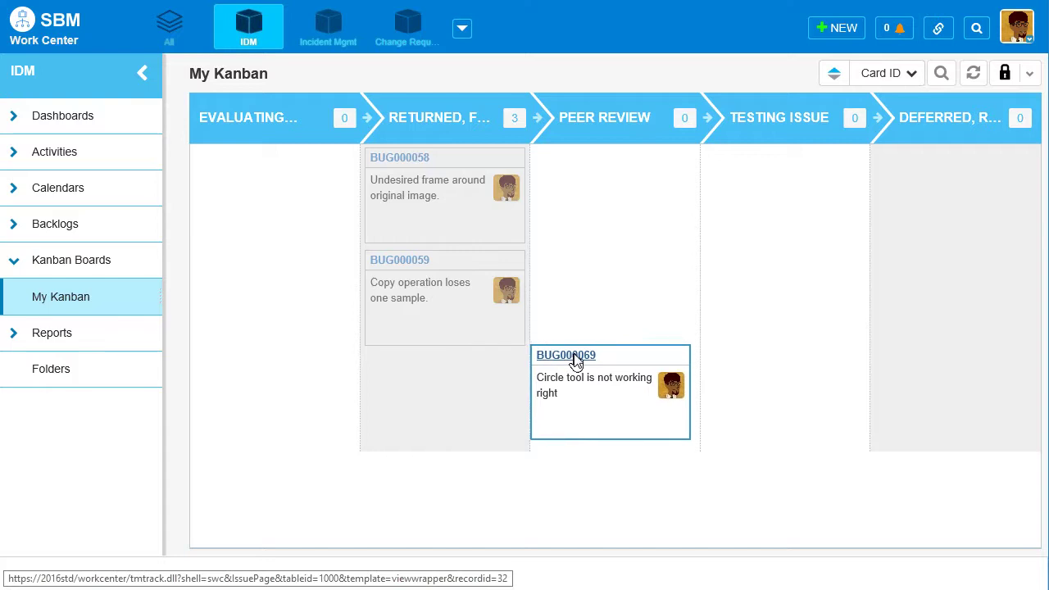
{"action": "left_click_drag", "start_coordinate": [576, 362], "coordinate": [576, 361]}
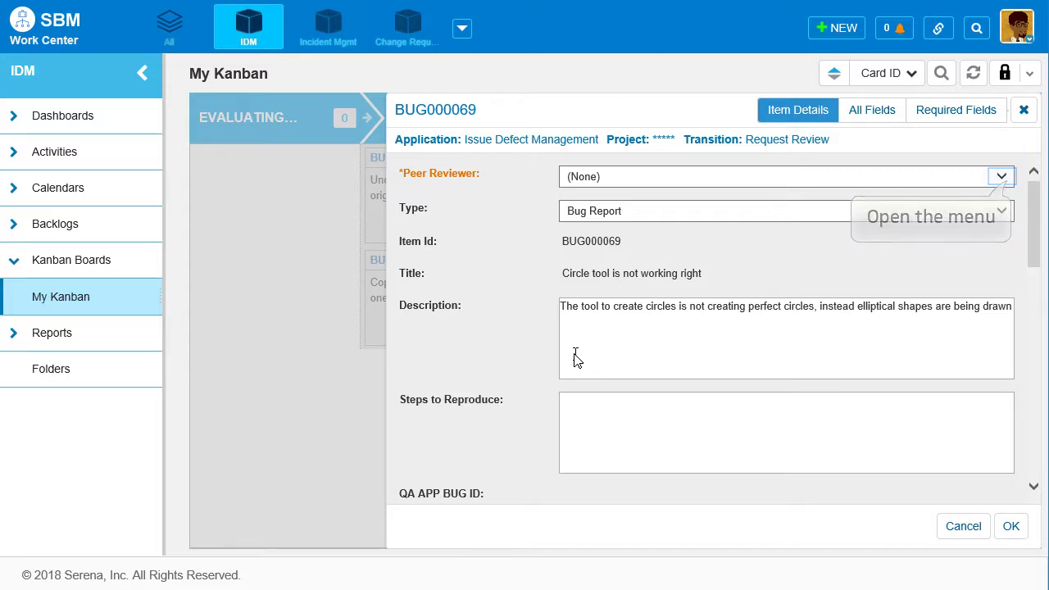
{"action": "left_click", "coordinate": [998, 180]}
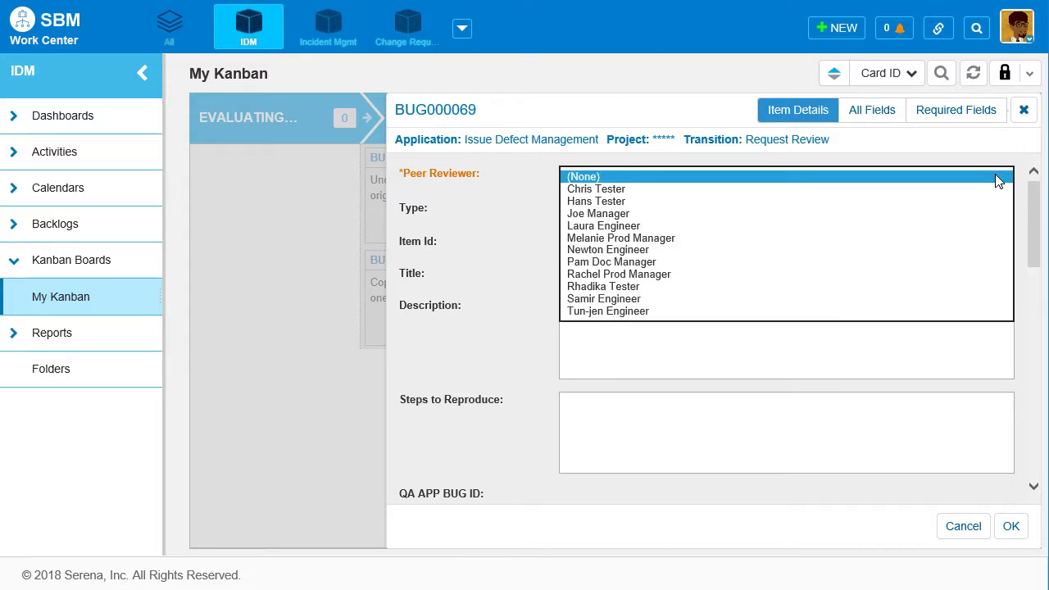
{"action": "left_click", "coordinate": [647, 274]}
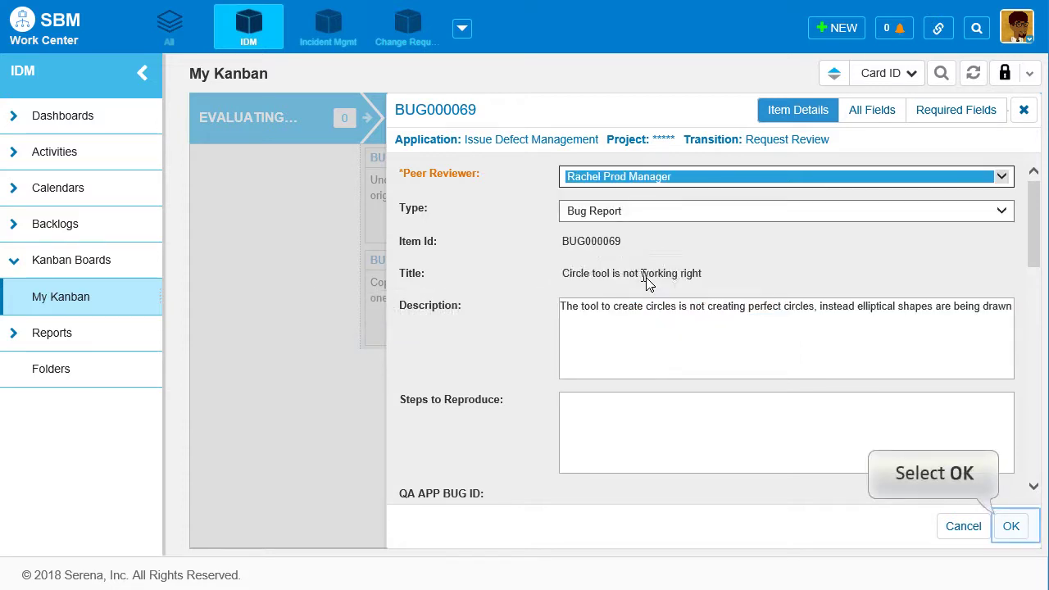
{"action": "left_click", "coordinate": [1017, 527]}
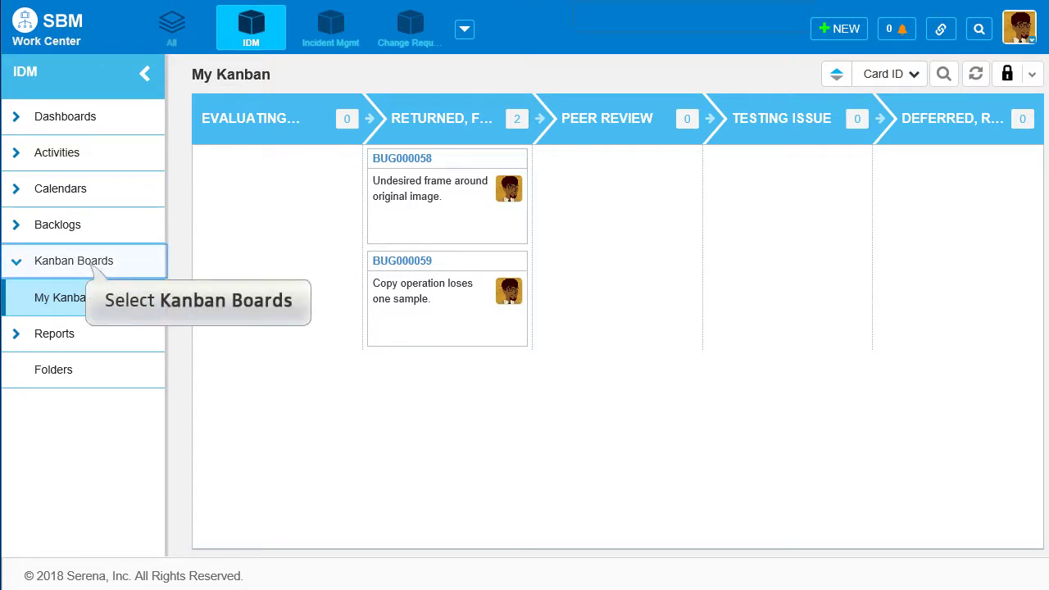
- Open the My Kanban board for editing from the list of Kanban boards and save it as a new copy
{"action": "left_click", "coordinate": [91, 264]}
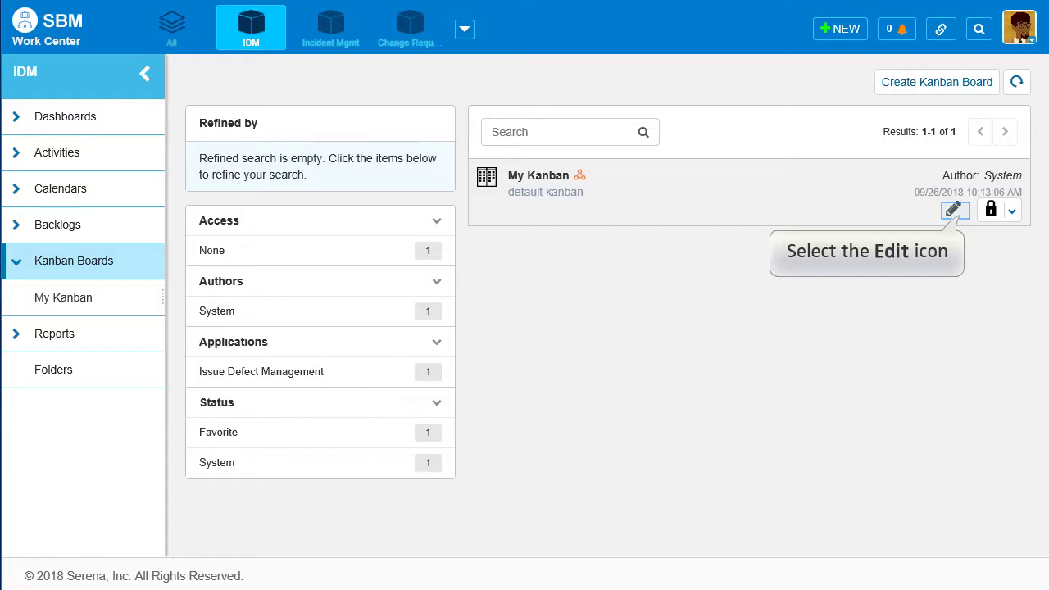
{"action": "left_click", "coordinate": [954, 212]}
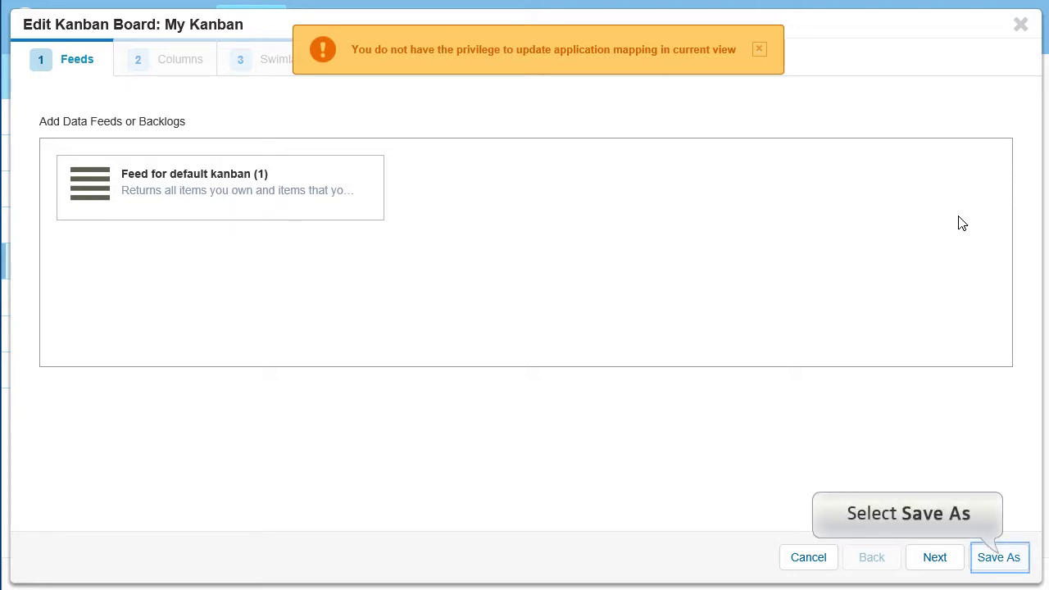
{"action": "left_click", "coordinate": [997, 558]}
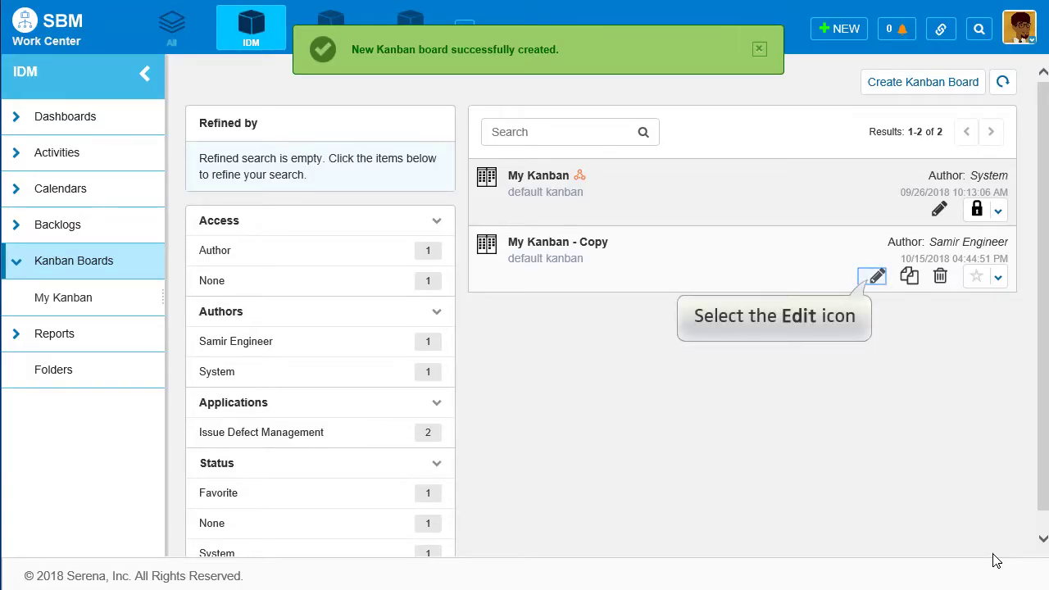
- Examine the column settings of the My Kanban - Copy board and close the editor without saving
{"action": "left_click", "coordinate": [876, 277]}
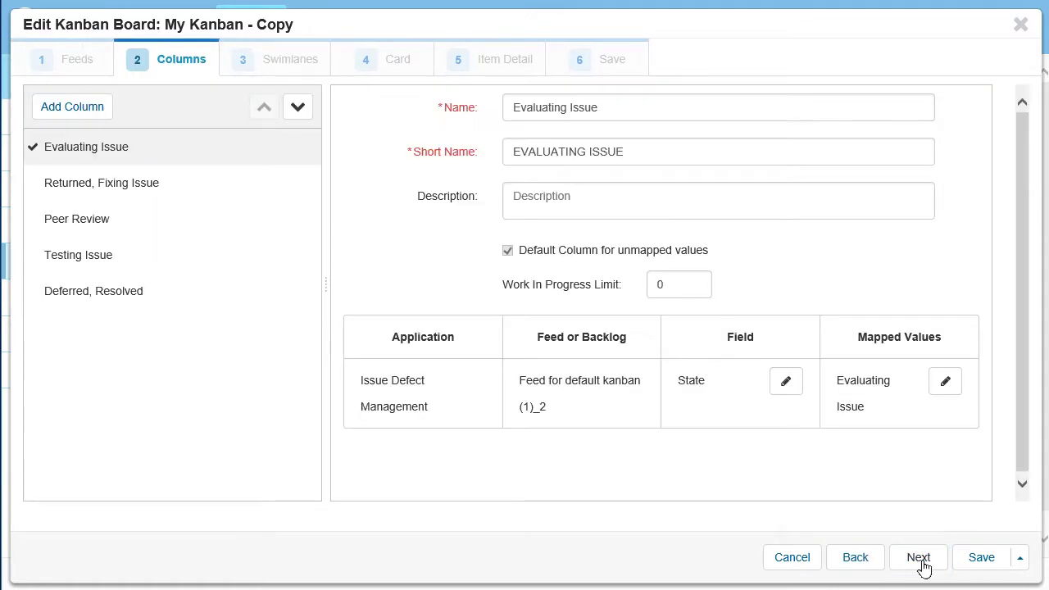
{"action": "left_click", "coordinate": [921, 561]}
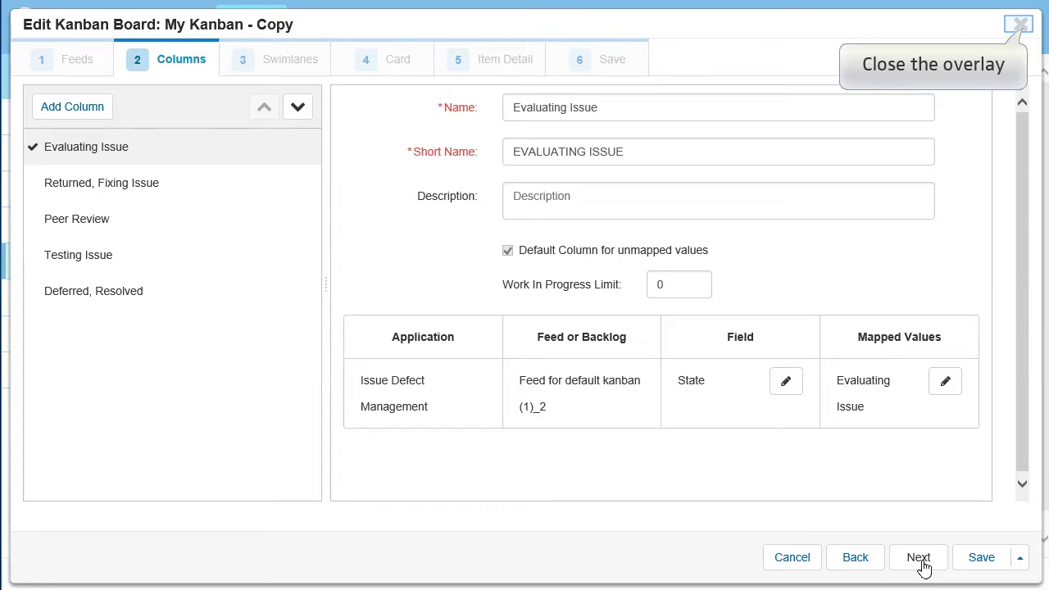
{"action": "left_click", "coordinate": [1020, 26]}
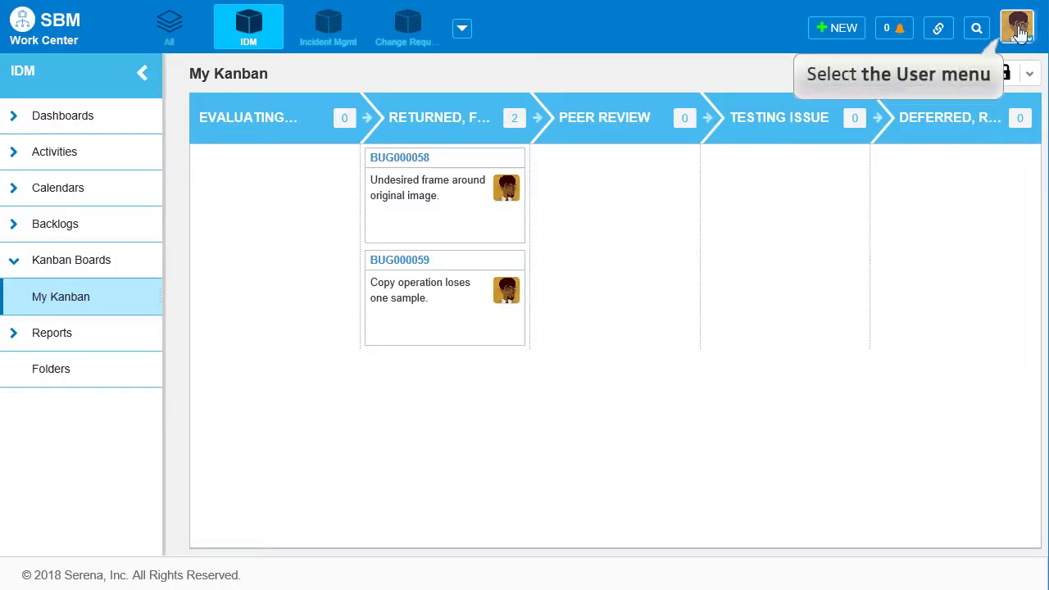
- Begin signing the developer out from the My Kanban board by opening the user account options
{"action": "left_click", "coordinate": [1020, 30]}
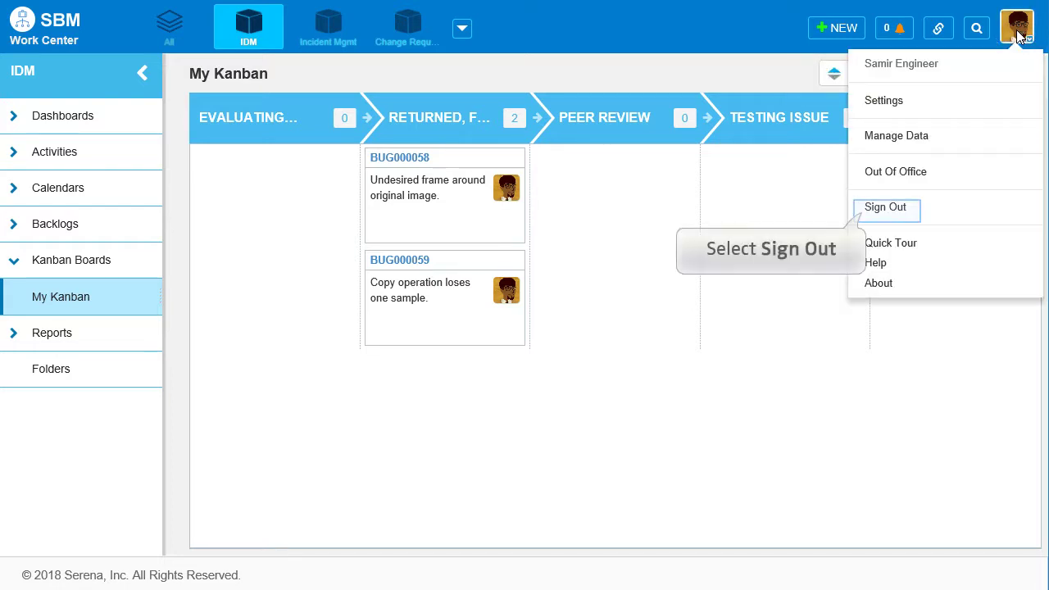